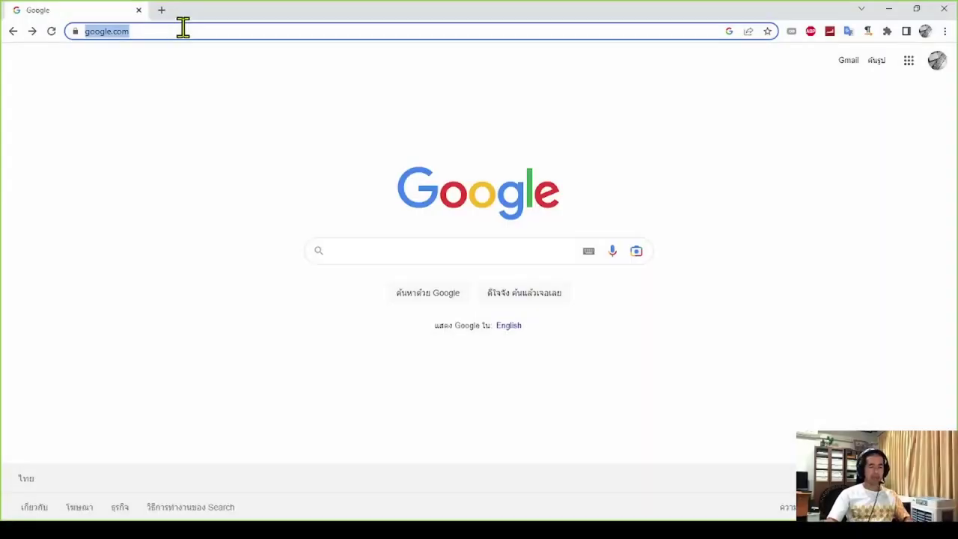
# Go to gotoes.org and open the Combine / Repair FIT, GPX or TCX Files tool.
pyautogui.write('go')
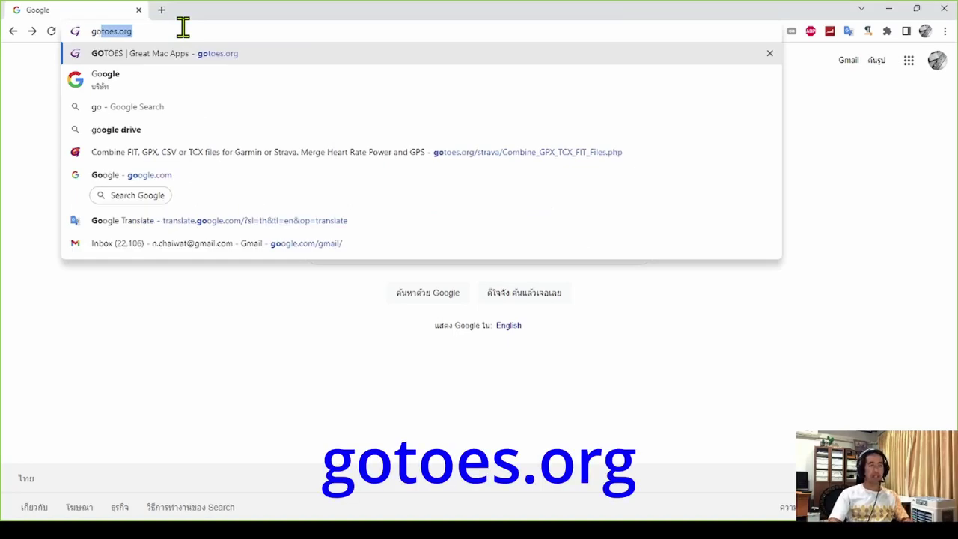
pyautogui.press('Return')
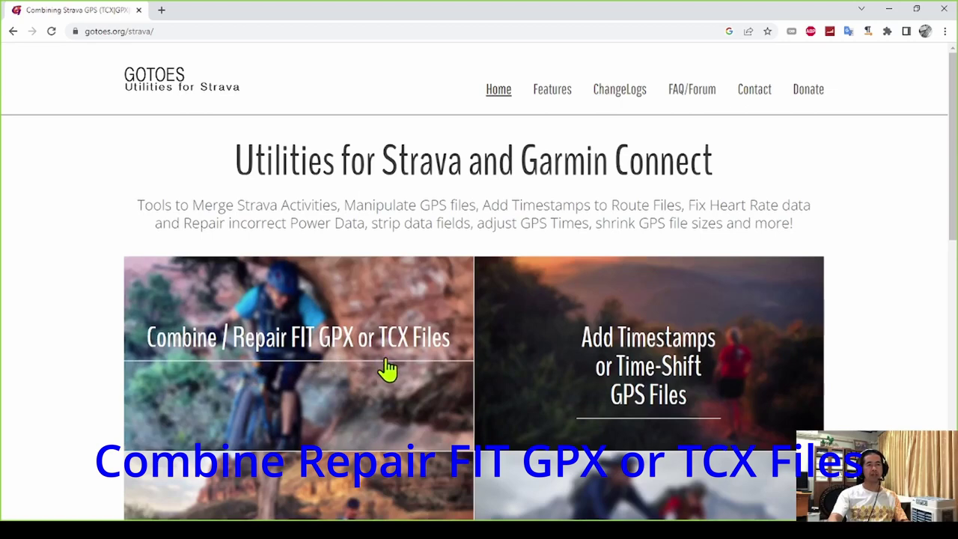
pyautogui.click(337, 373)
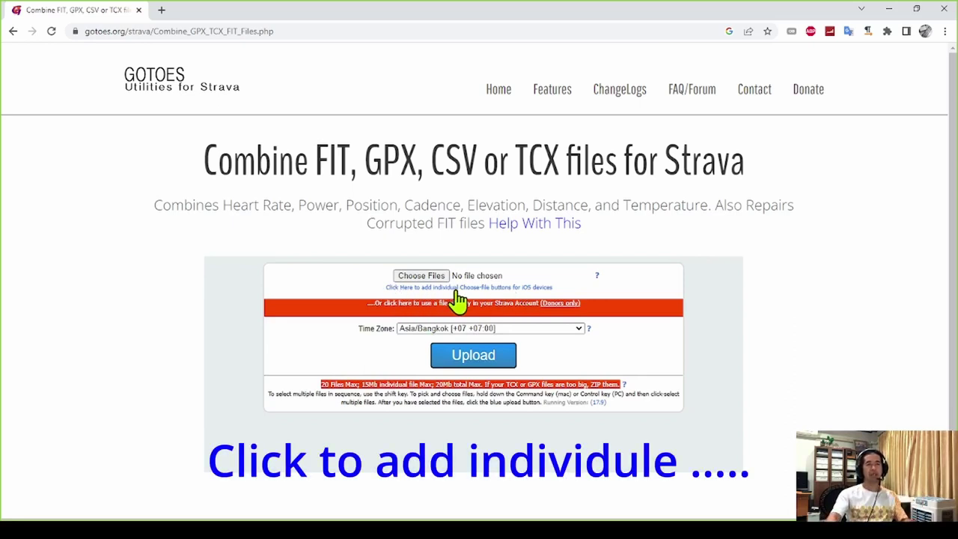
pyautogui.click(506, 289)
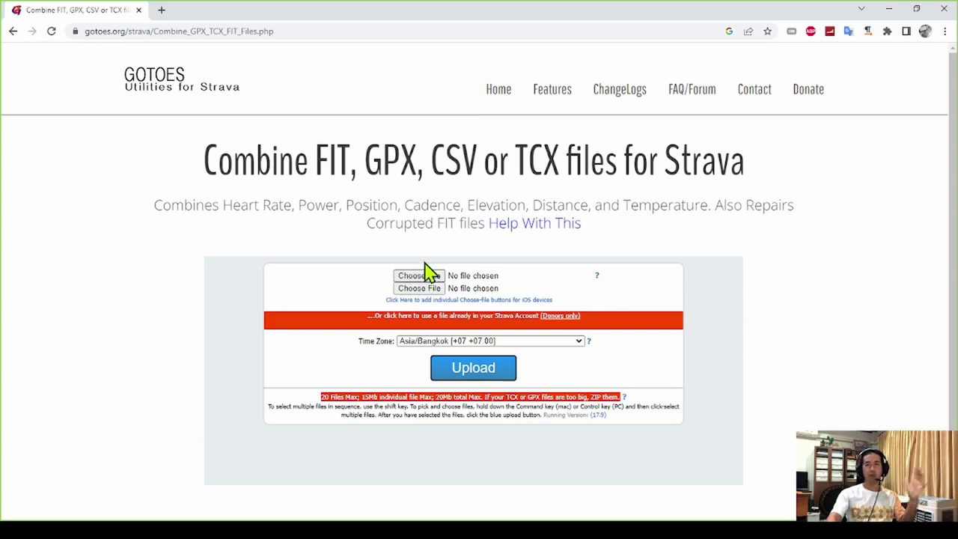
pyautogui.click(430, 282)
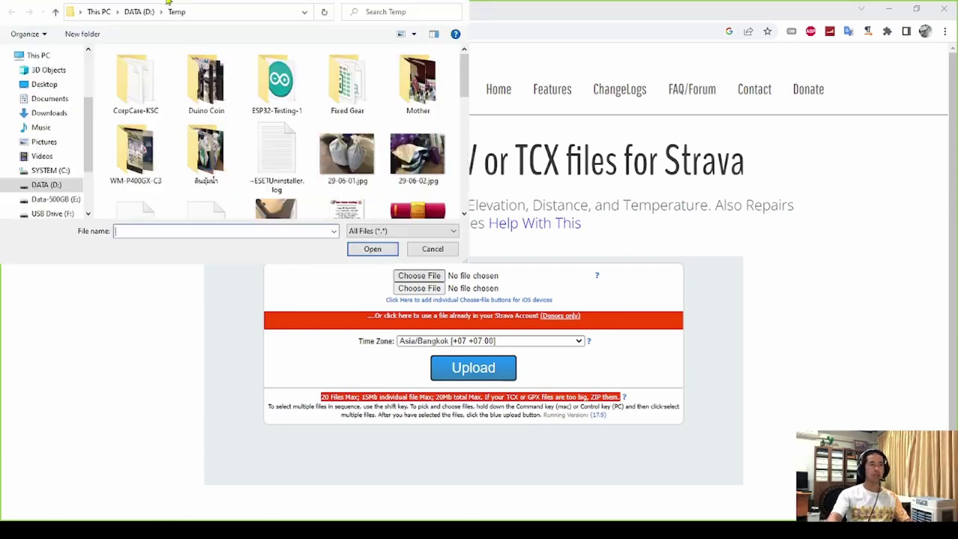
pyautogui.scroll(-3, 89, 152)
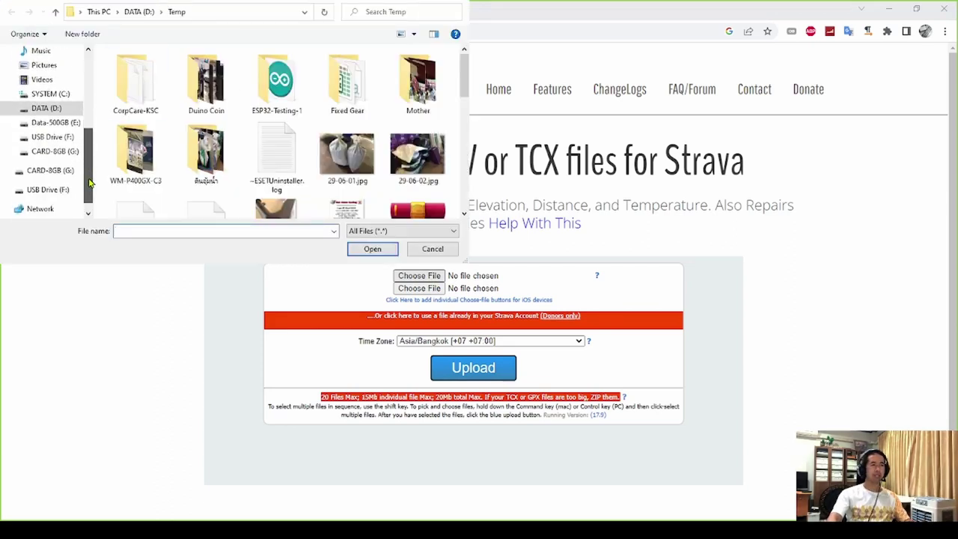
pyautogui.click(52, 139)
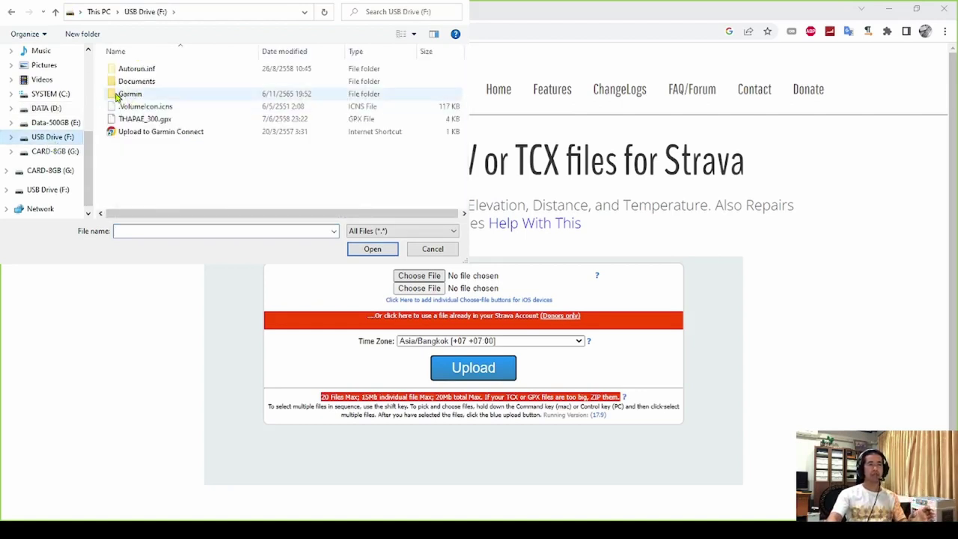
pyautogui.doubleClick(117, 94)
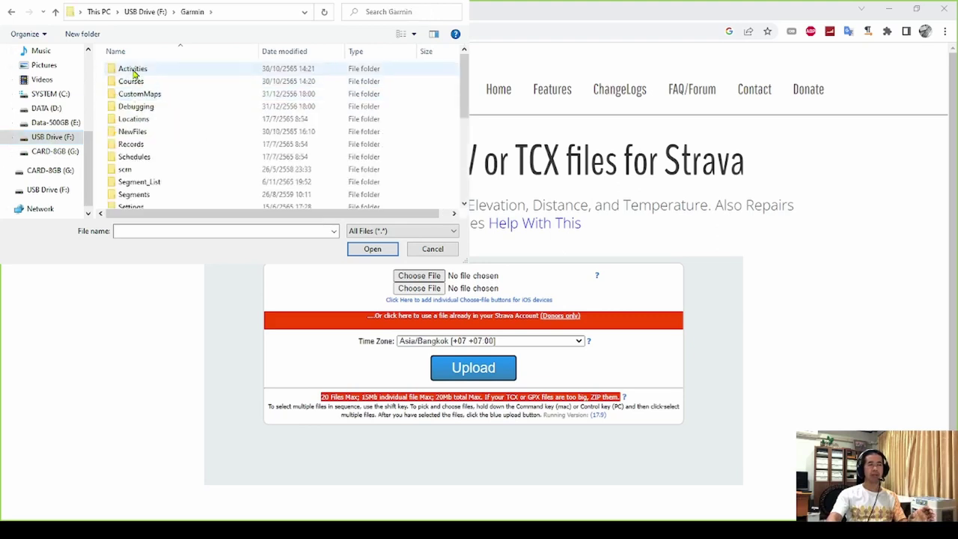
pyautogui.doubleClick(133, 70)
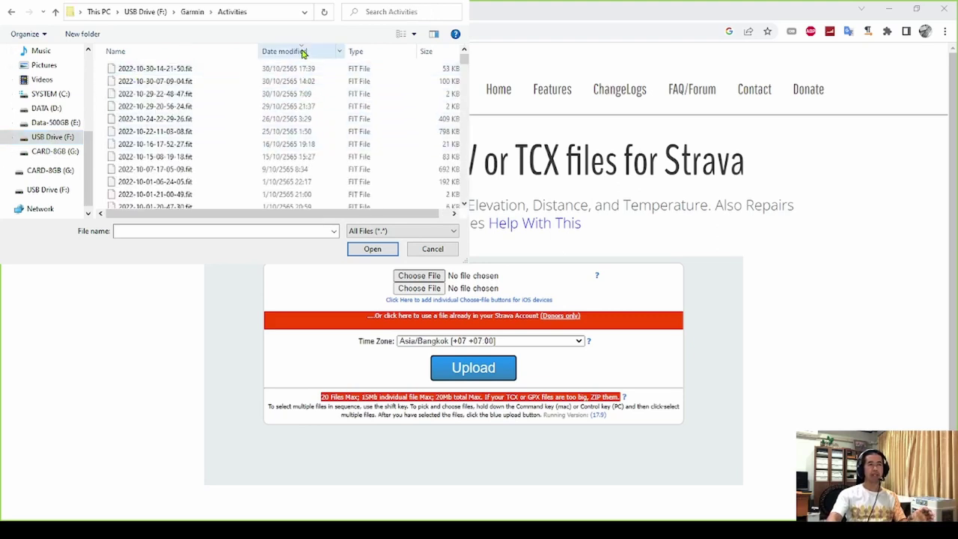
pyautogui.click(144, 70)
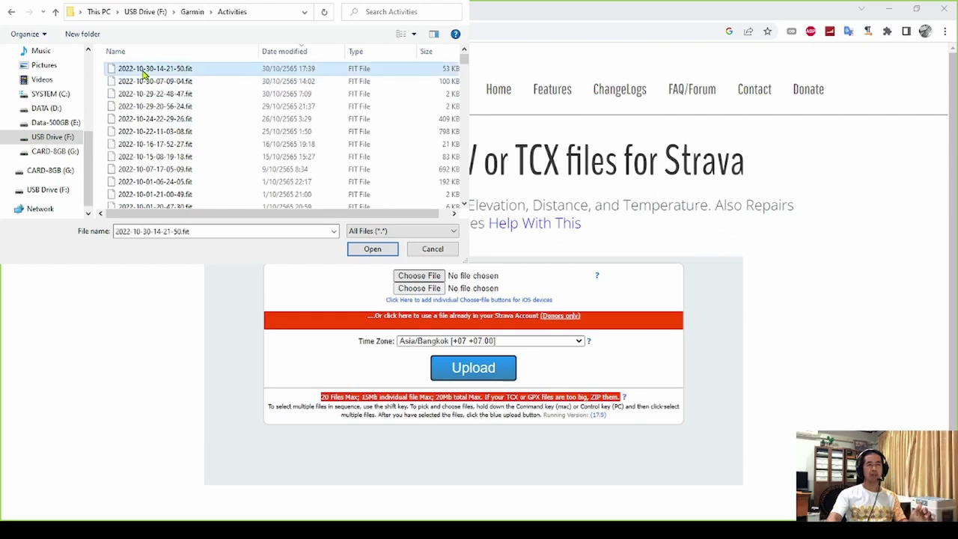
pyautogui.click(179, 81)
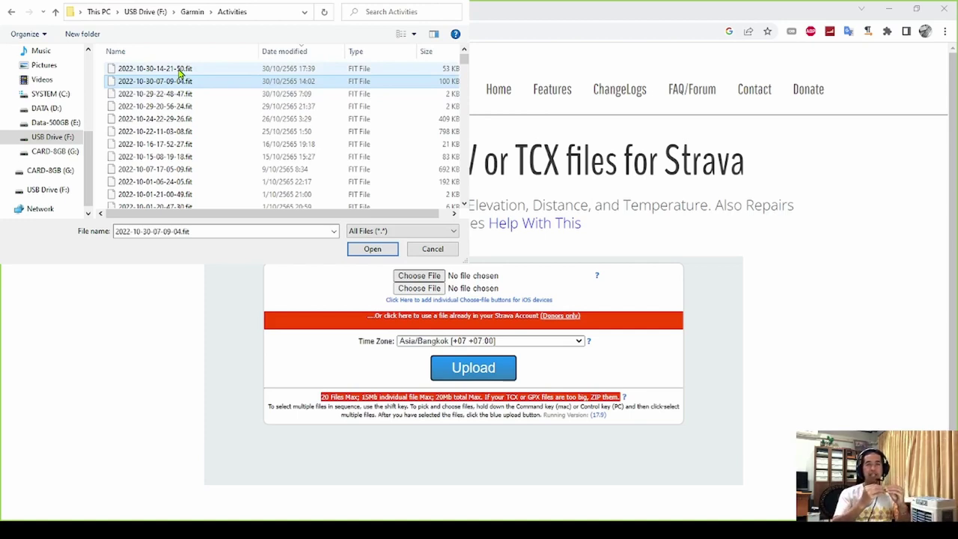
pyautogui.click(138, 69)
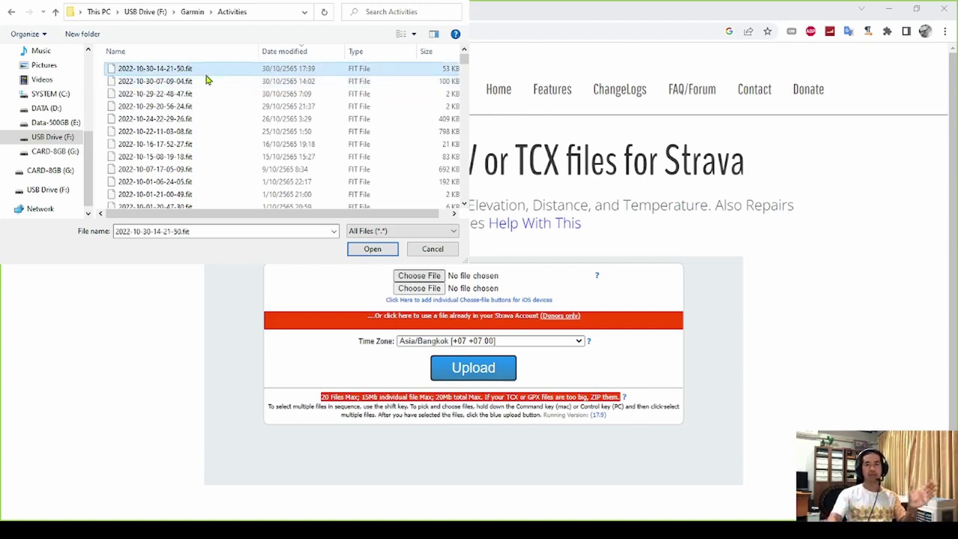
pyautogui.click(372, 251)
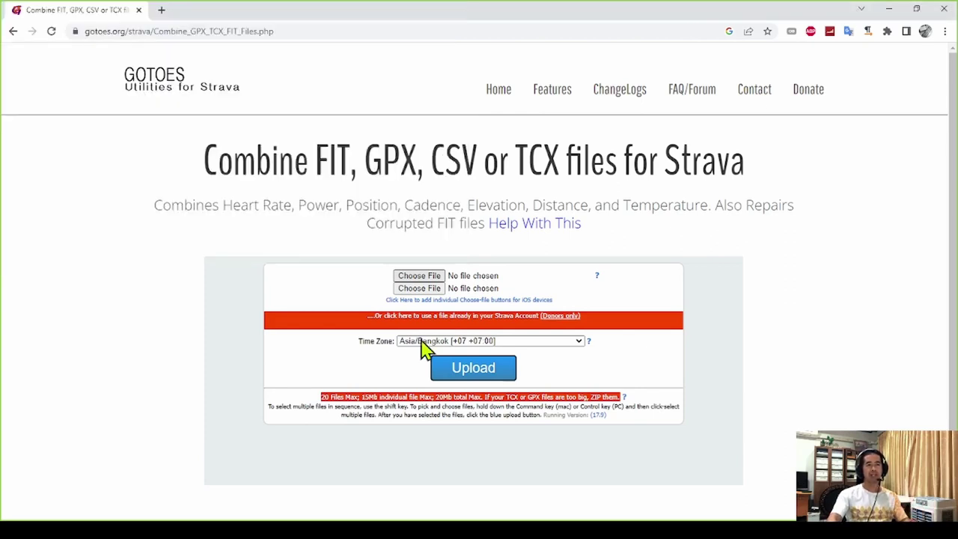
pyautogui.click(430, 292)
pyautogui.click(187, 85)
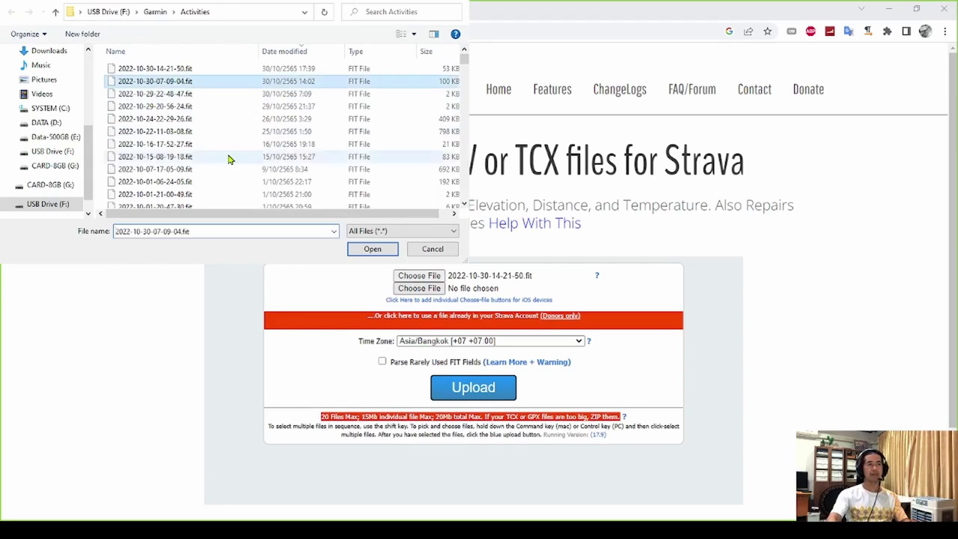
pyautogui.click(370, 248)
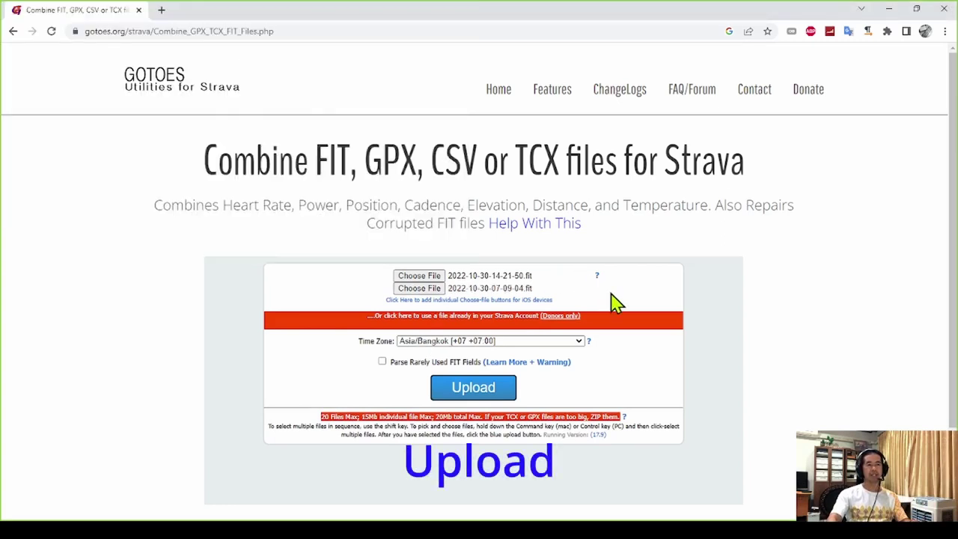
# Upload both .fit rides and continue to the timeline showing them sorted by start time.
pyautogui.click(479, 389)
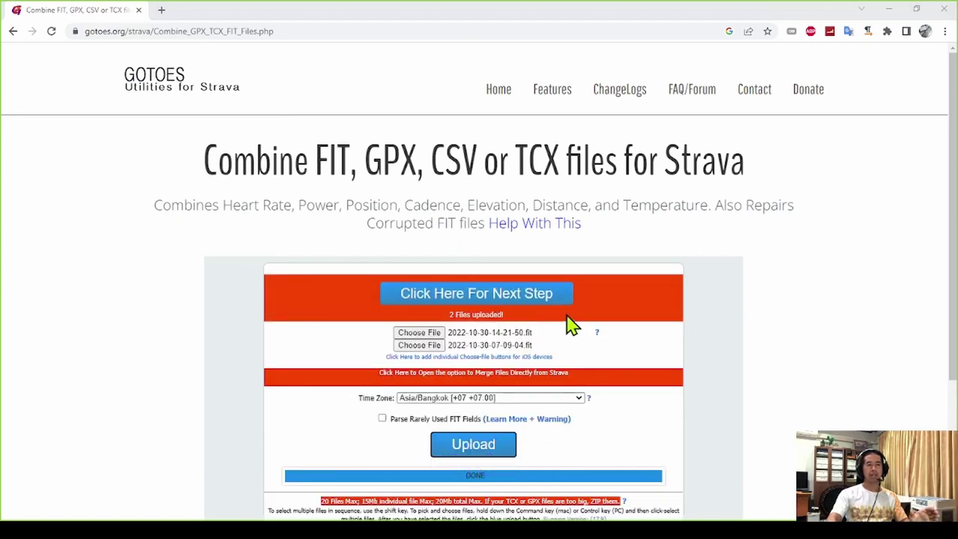
pyautogui.scroll(-1, 707, 386)
pyautogui.scroll(-1, 708, 386)
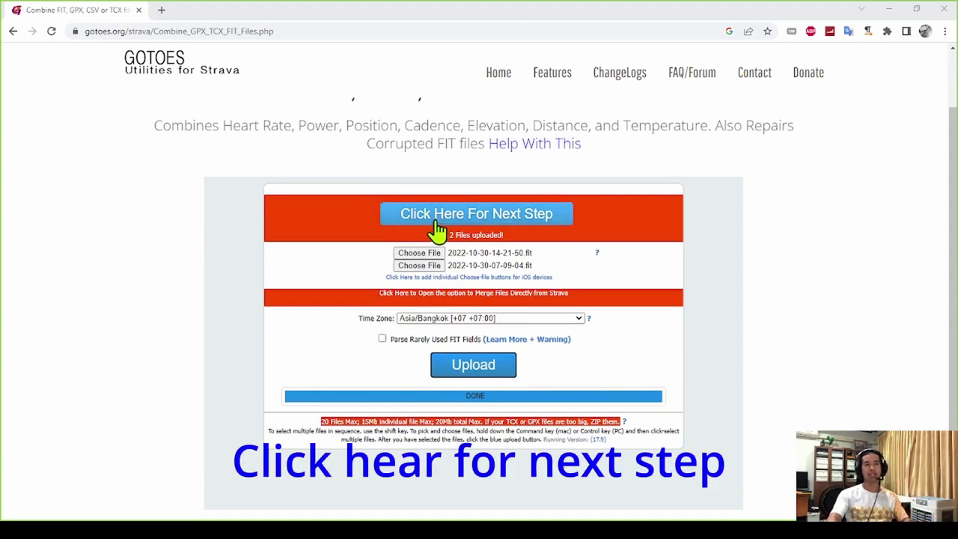
pyautogui.click(498, 214)
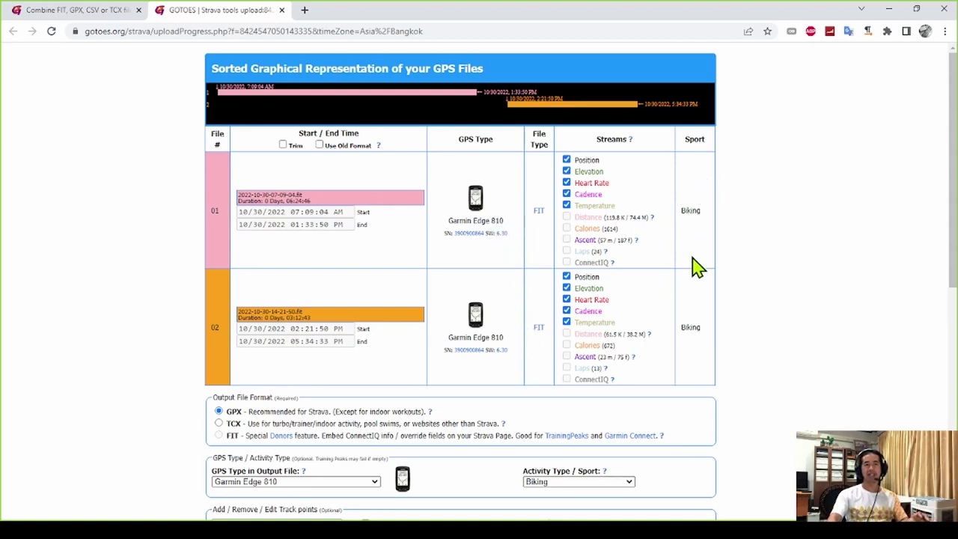
# Enter Audax200Ayuttaya as the merged activity's name.
pyautogui.scroll(-1, 464, 382)
pyautogui.scroll(-3, 463, 397)
pyautogui.scroll(-3, 463, 397)
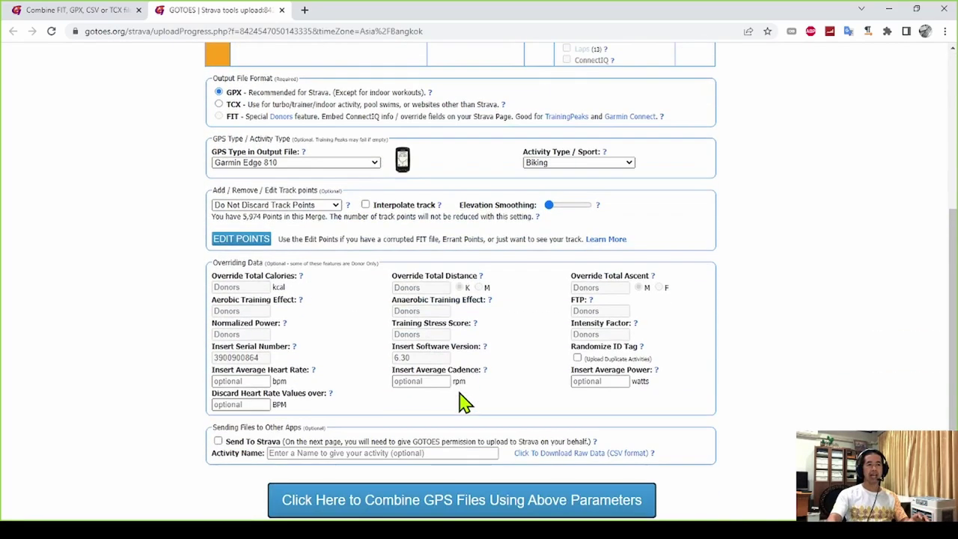
pyautogui.click(332, 452)
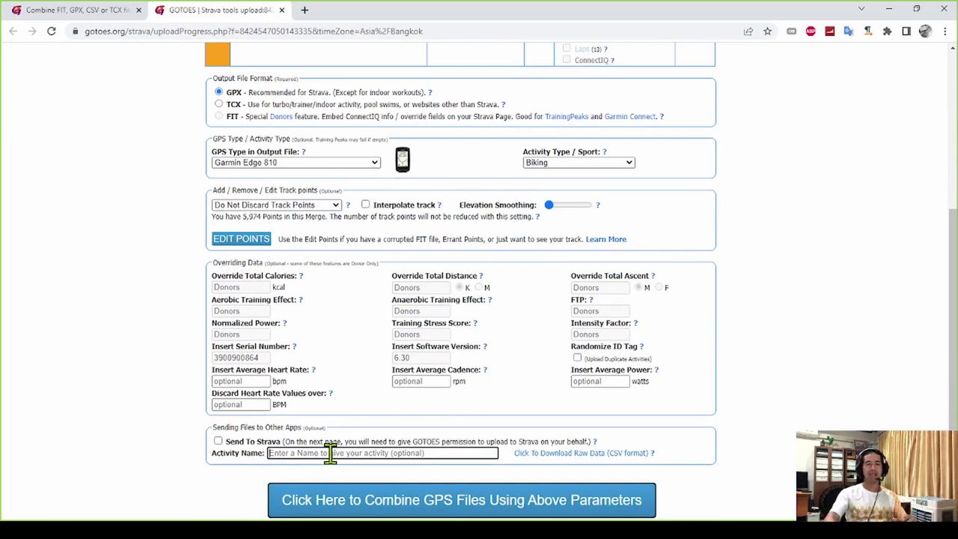
pyautogui.write('Audax200Ayuttaya')
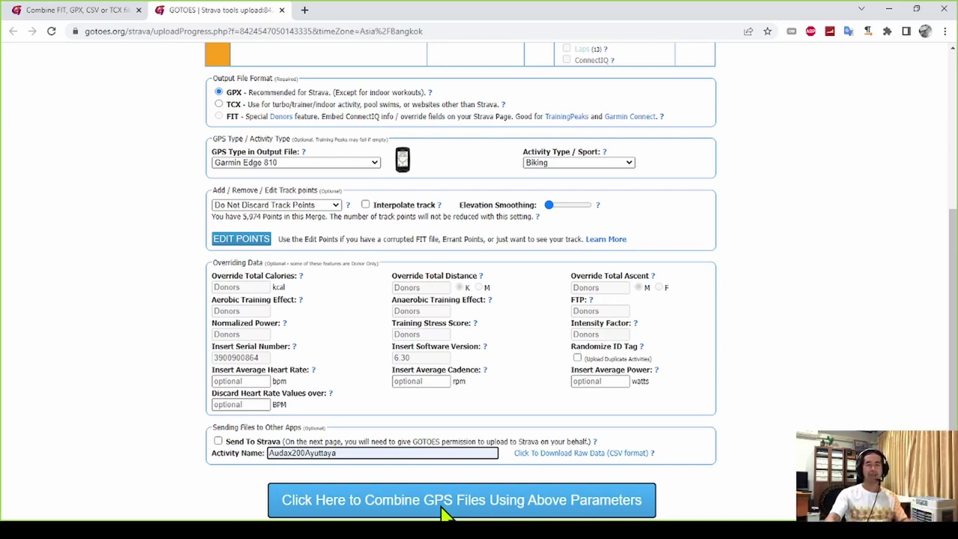
# Combine the rides and save the output as Audax200Ayuttaya.gpx in DATA (D:) > Temp.
pyautogui.click(441, 500)
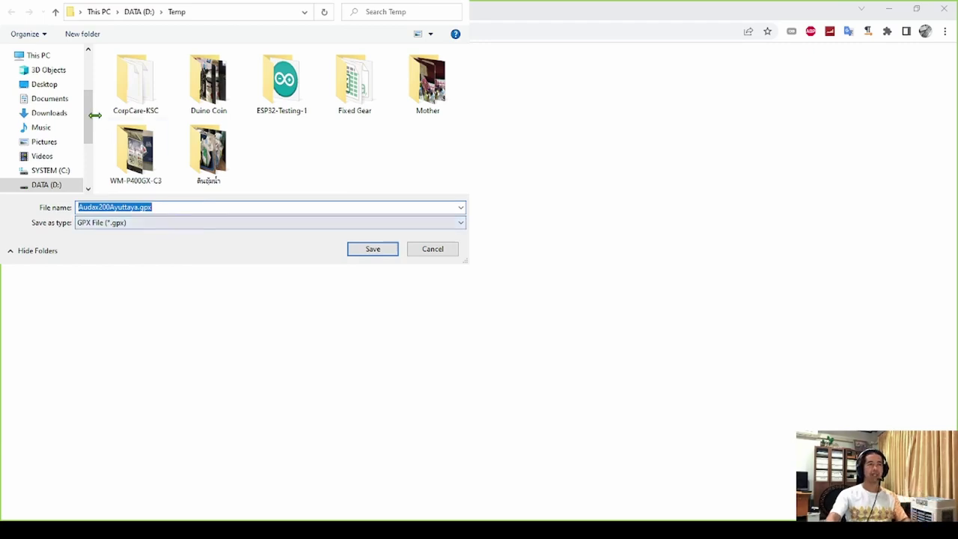
pyautogui.moveTo(90, 120); pyautogui.dragTo(94, 161)
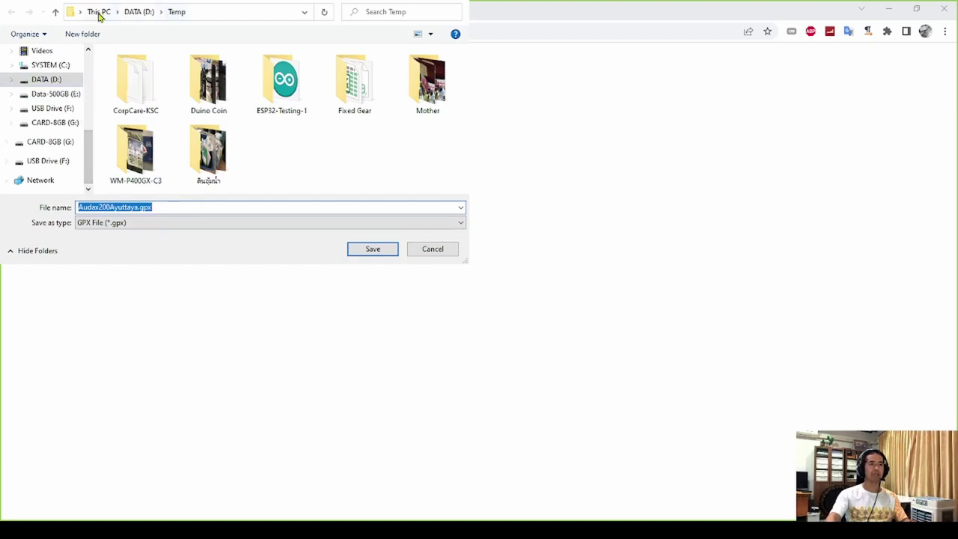
pyautogui.click(381, 249)
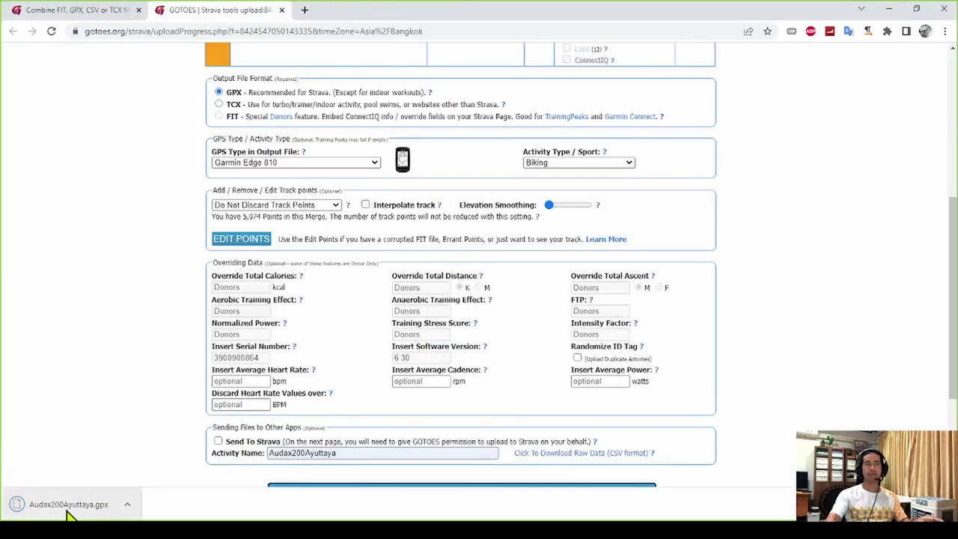
# Open Strava's login page in a new tab and log in to the account.
pyautogui.click(306, 10)
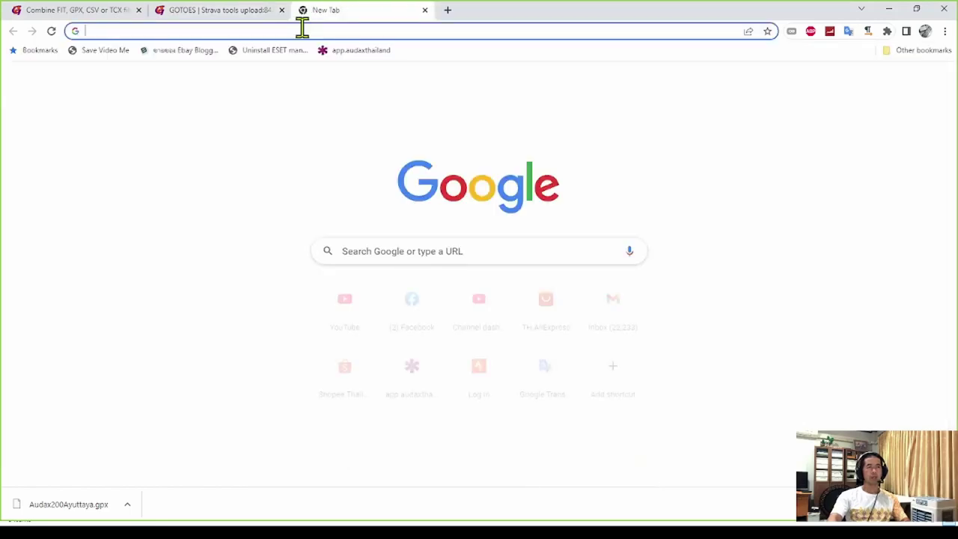
pyautogui.click(301, 30)
pyautogui.write('str')
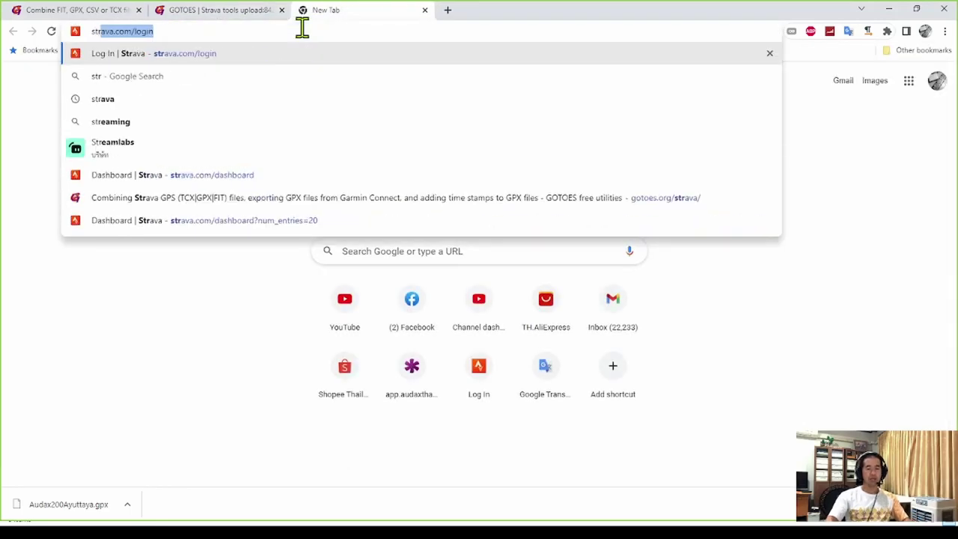
pyautogui.press('Return')
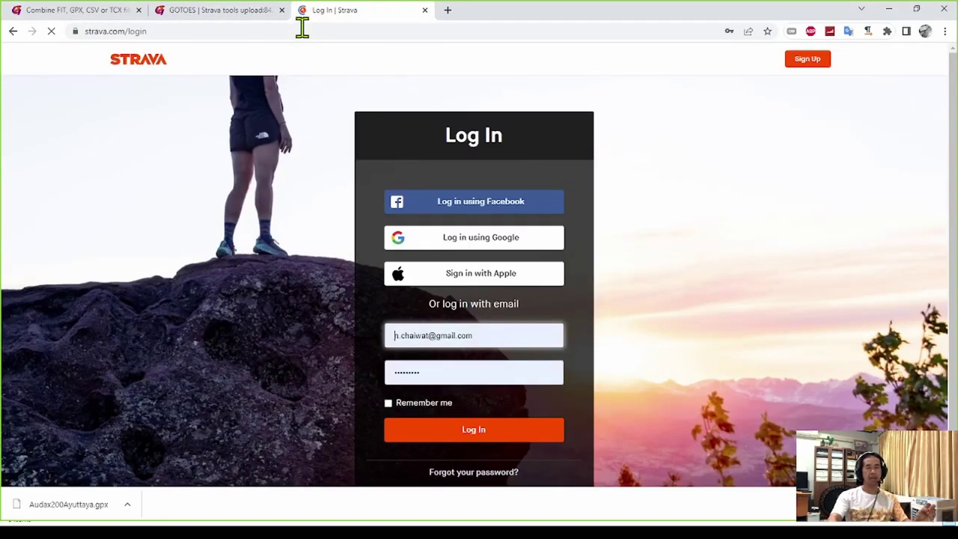
pyautogui.click(474, 435)
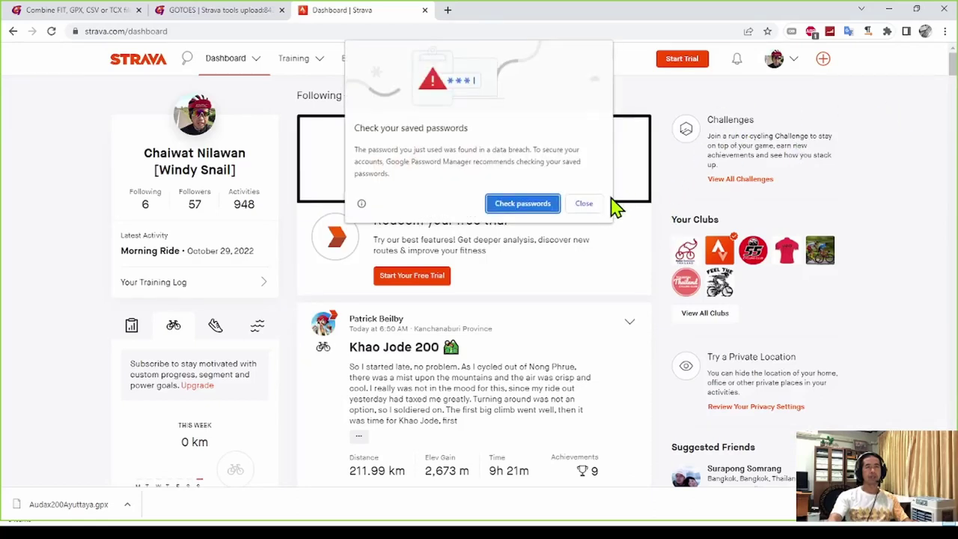
pyautogui.click(608, 201)
# Go to Upload activity and start choosing a file to upload.
pyautogui.moveTo(824, 65)
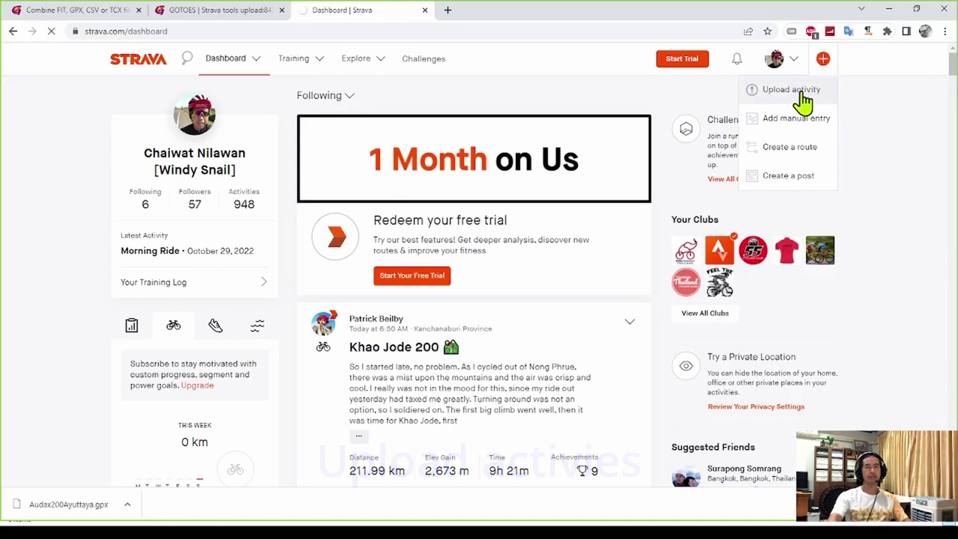
pyautogui.click(801, 98)
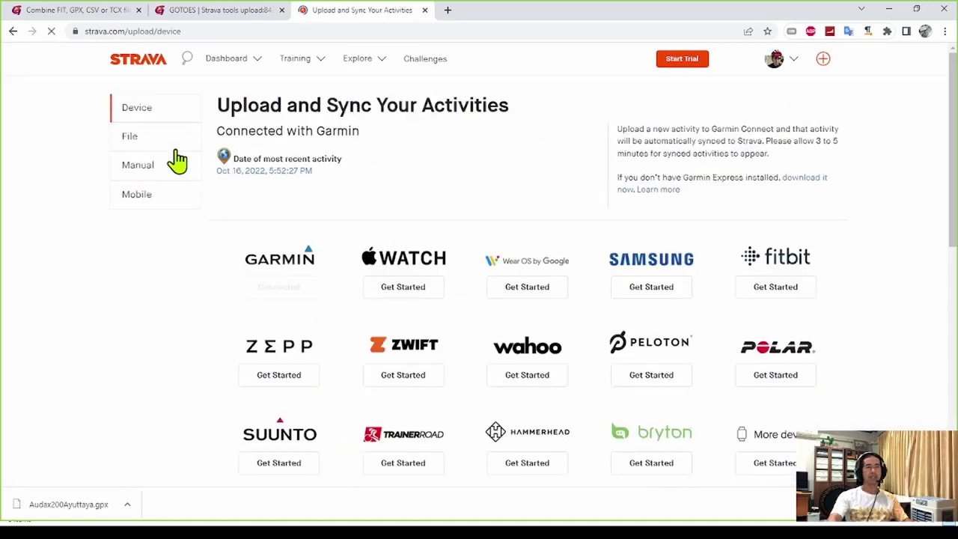
pyautogui.click(131, 141)
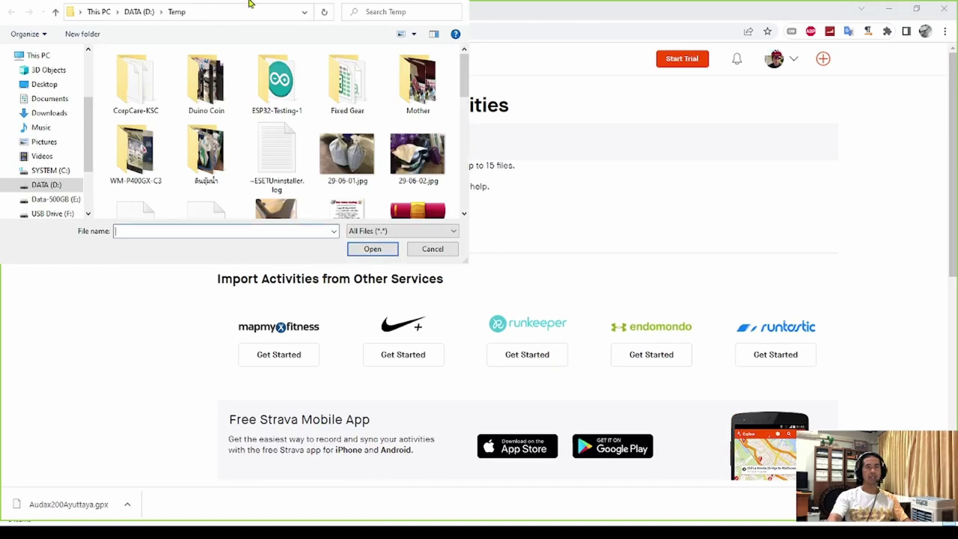
# Select Audax200Ayuttaya.gpx in the Temp folder and upload it to Strava.
pyautogui.scroll(-2, 87, 187)
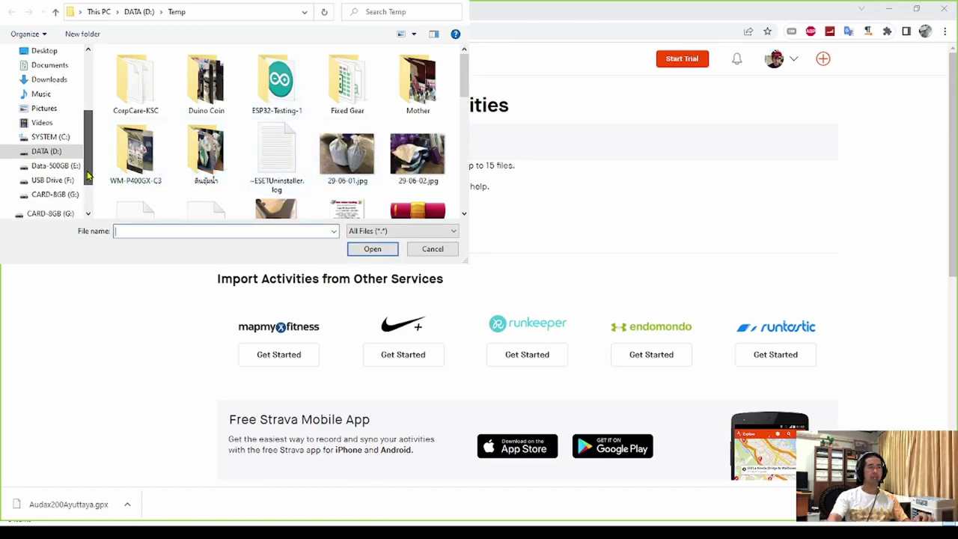
pyautogui.scroll(-1, 195, 180)
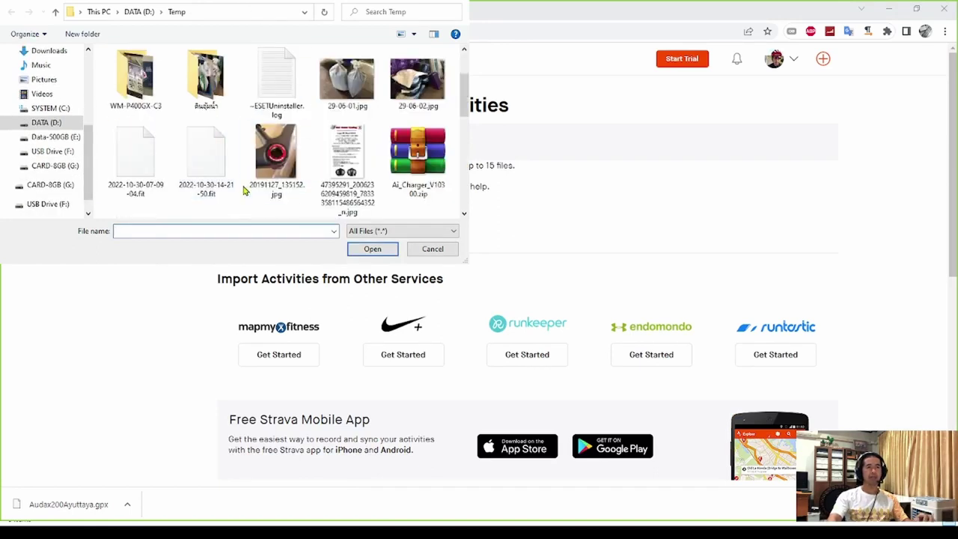
pyautogui.click(208, 170)
pyautogui.press('Right')
pyautogui.press('Right')
pyautogui.press('Right')
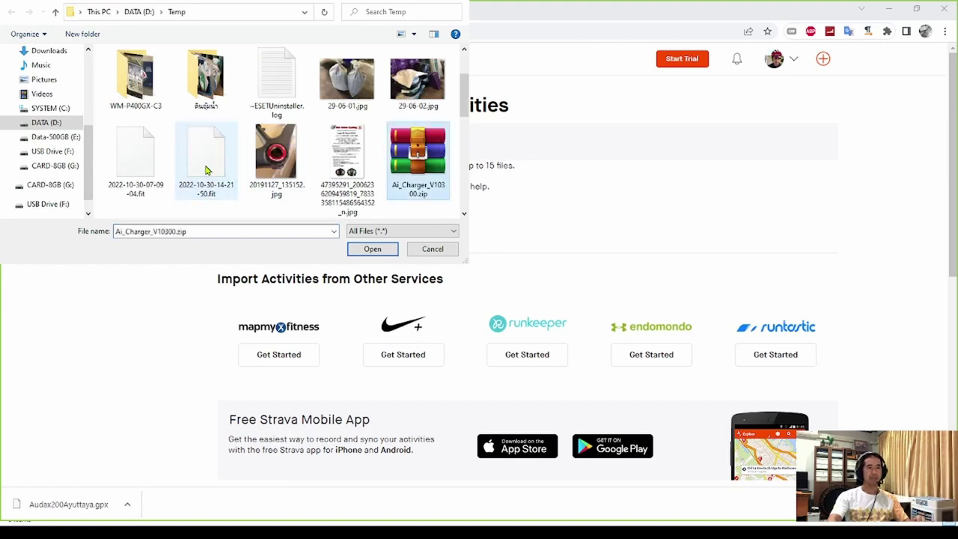
pyautogui.scroll(-2, 365, 180)
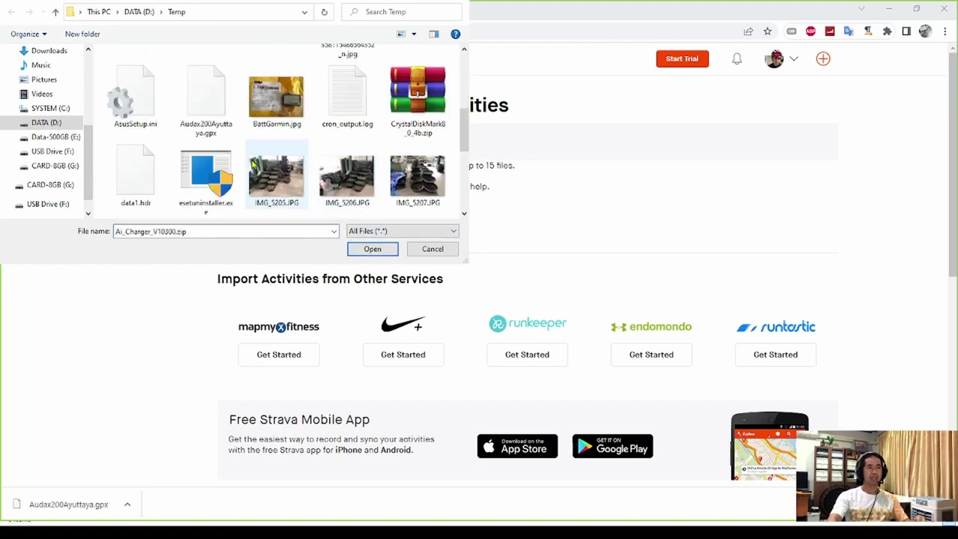
pyautogui.click(206, 101)
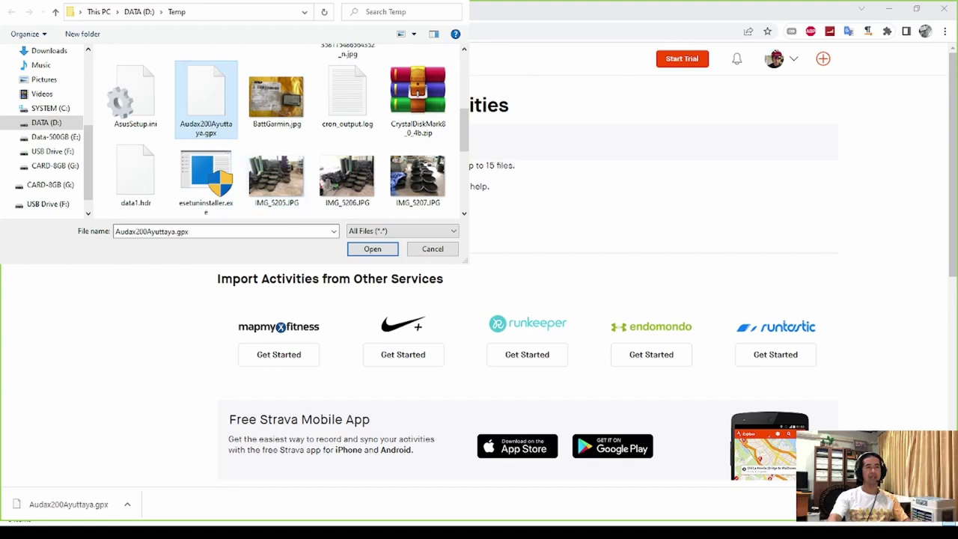
pyautogui.click(374, 252)
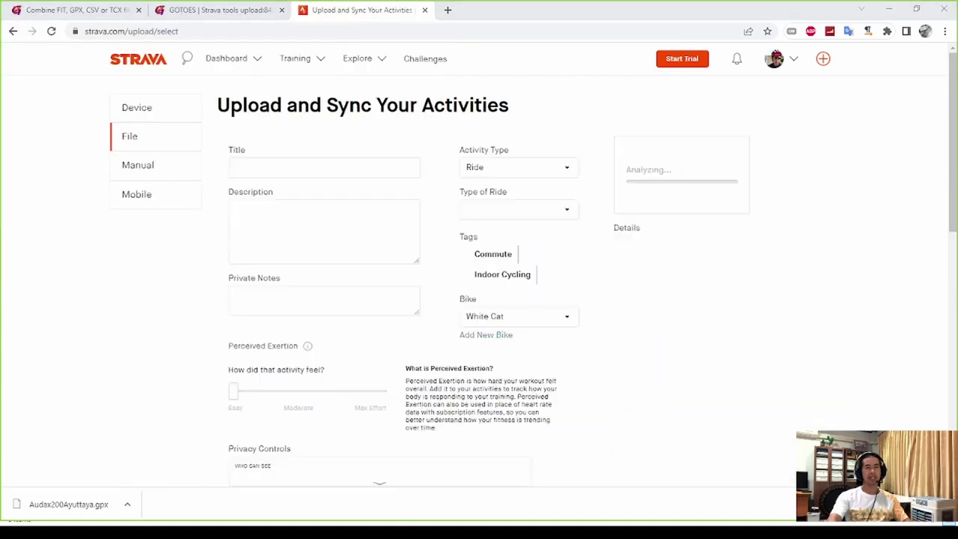
# Title the ride 'Audax 200 Ayuttaya 2022-10-30', set its type to Workout, and save and view it.
pyautogui.click(310, 168)
pyautogui.write('Audax 1200 Tanaosri')
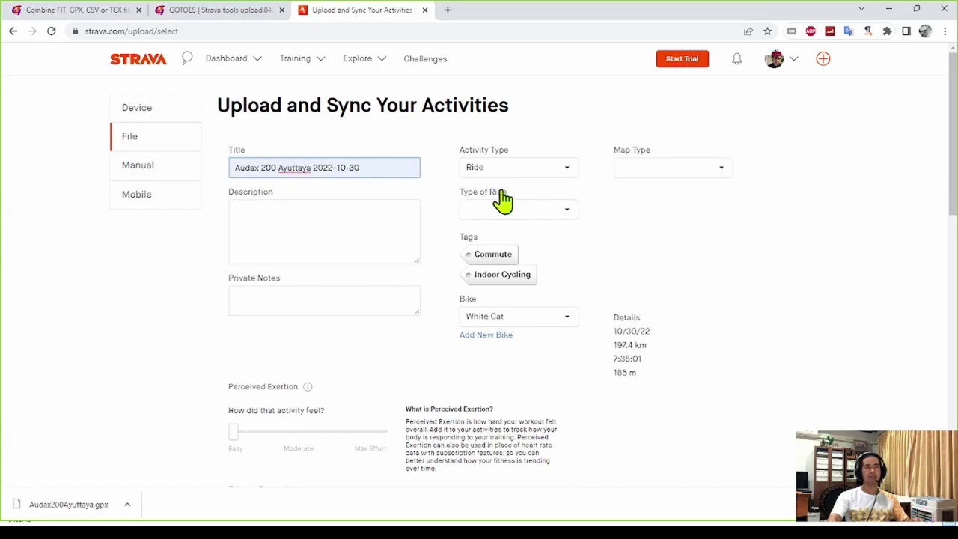
pyautogui.click(567, 211)
pyautogui.click(533, 269)
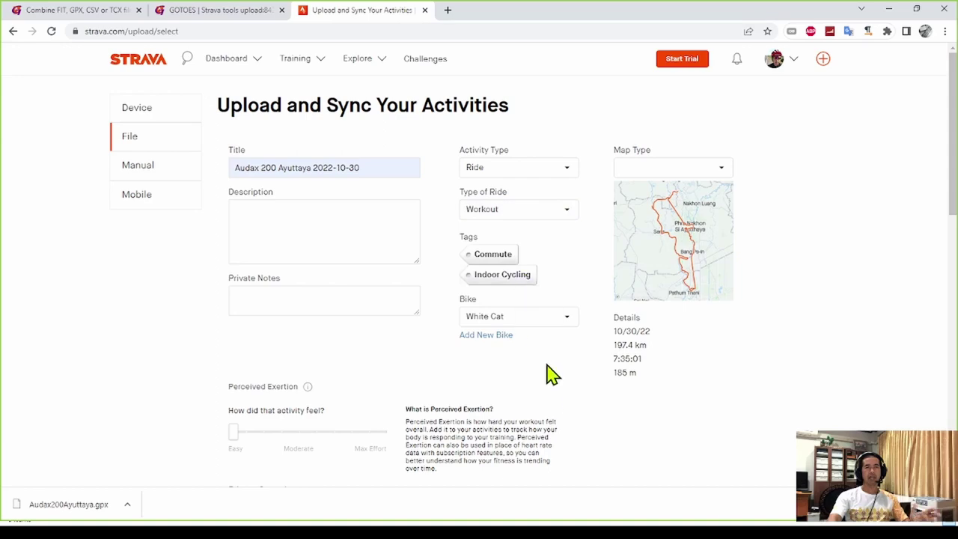
pyautogui.scroll(-5, 680, 438)
pyautogui.scroll(-3, 680, 440)
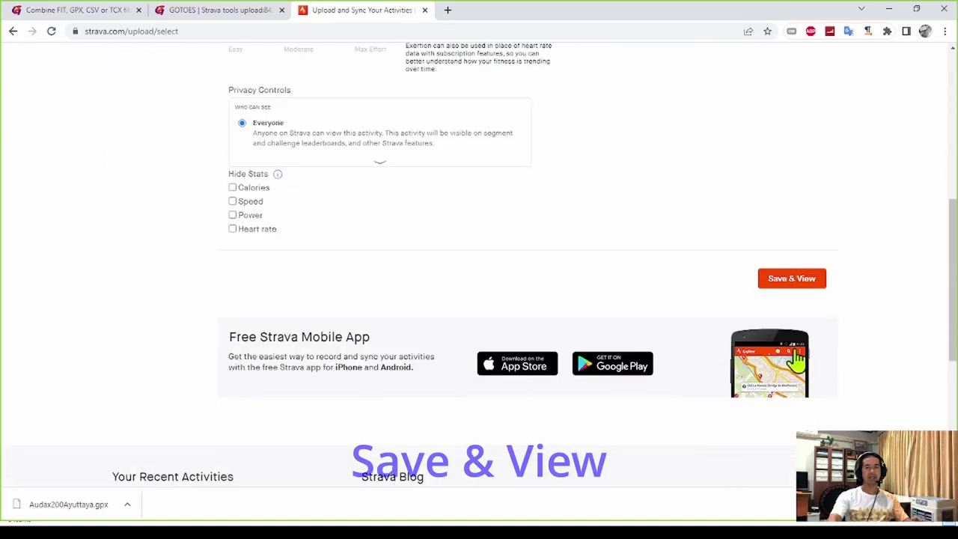
pyautogui.click(799, 284)
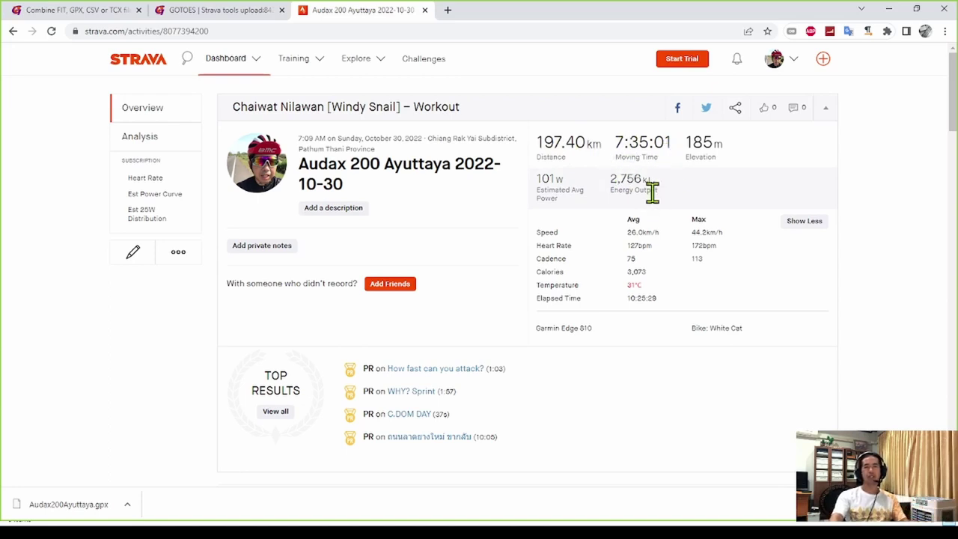
pyautogui.scroll(-2, 629, 296)
pyautogui.scroll(-2, 633, 311)
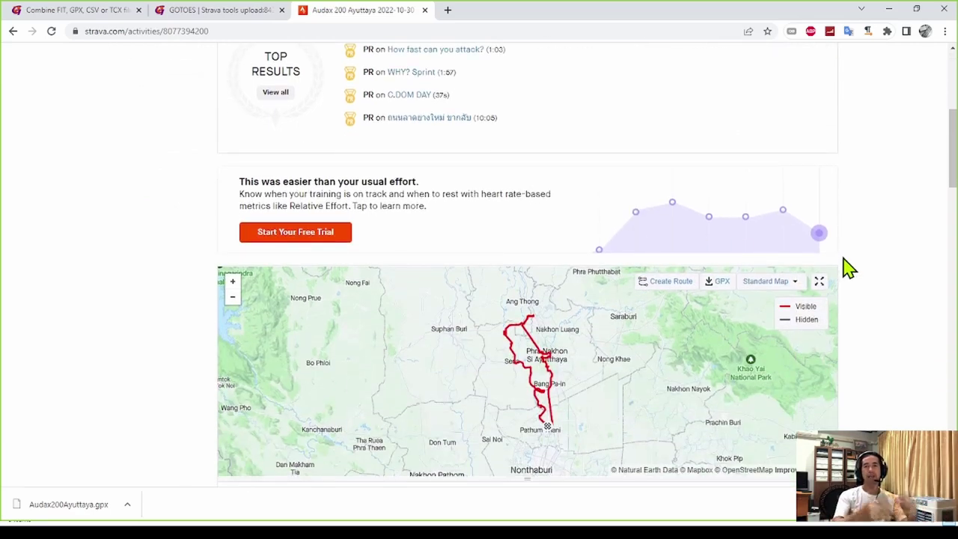
pyautogui.scroll(4, 846, 267)
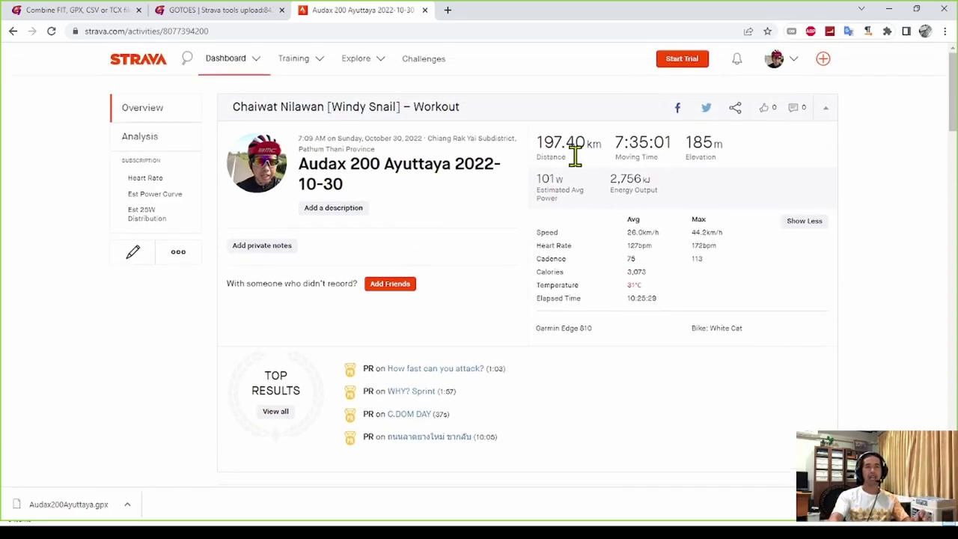